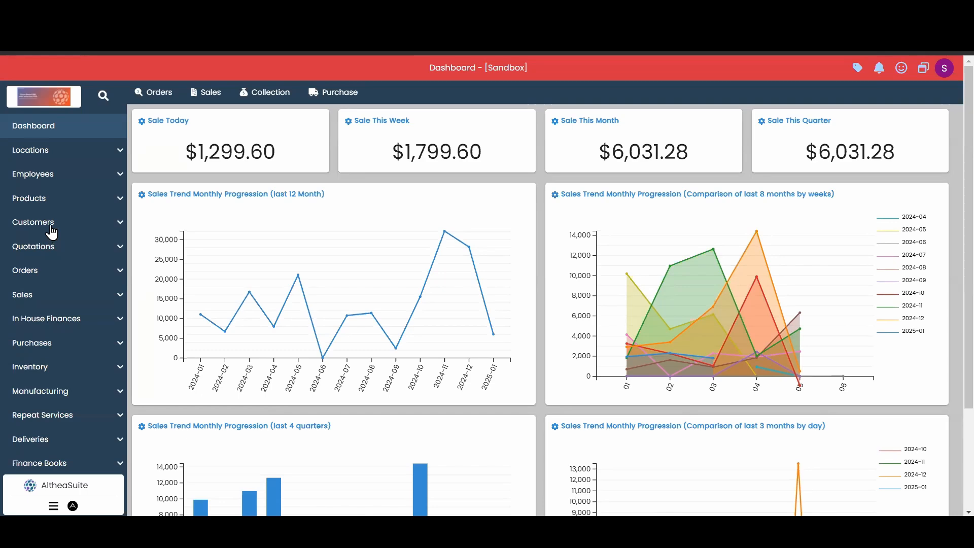
Open the Customers list and select the second listed customer, who has the $250.00 advance
left_click(50, 225)
left_click(64, 252)
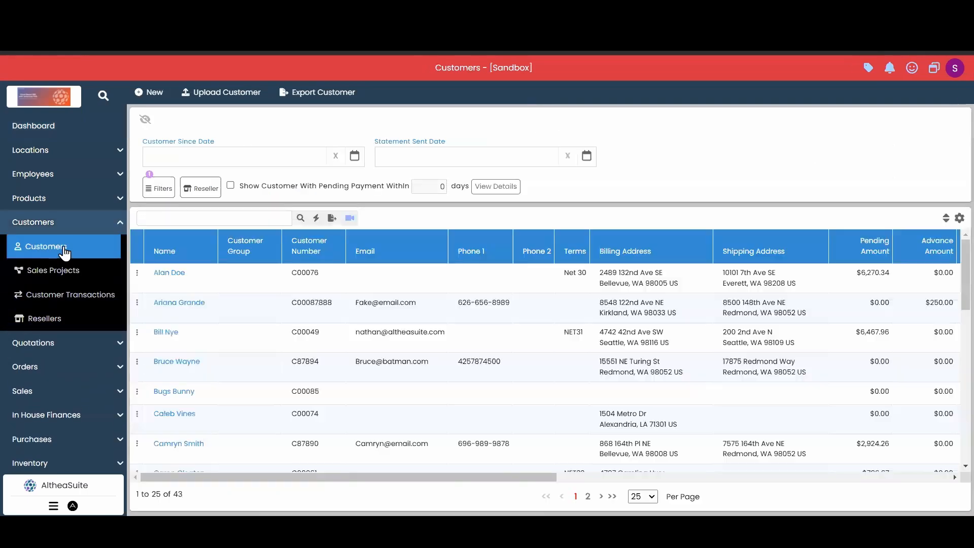
left_click(247, 309)
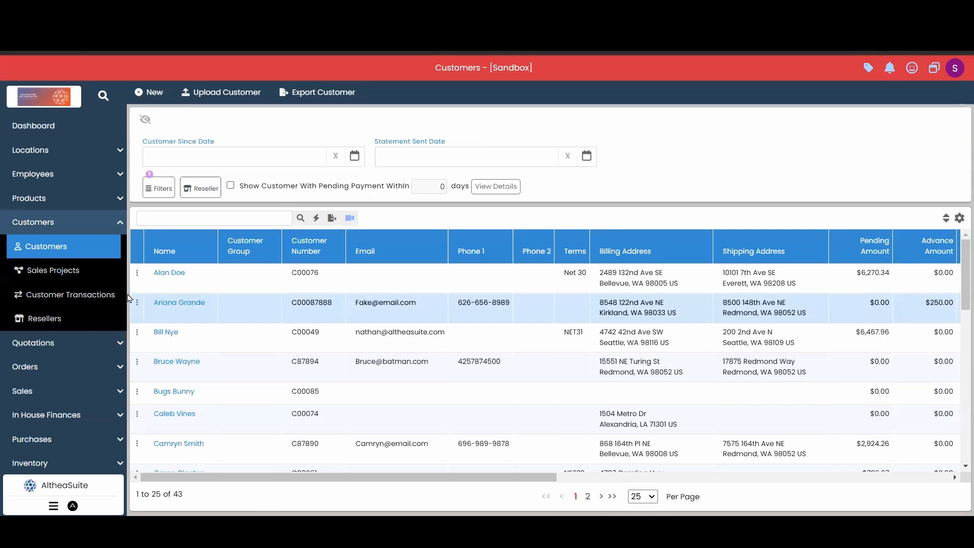
View the selected customer's ledger, examine the January 17, 2025 advance payment entry, and close the ledger
left_click(136, 303)
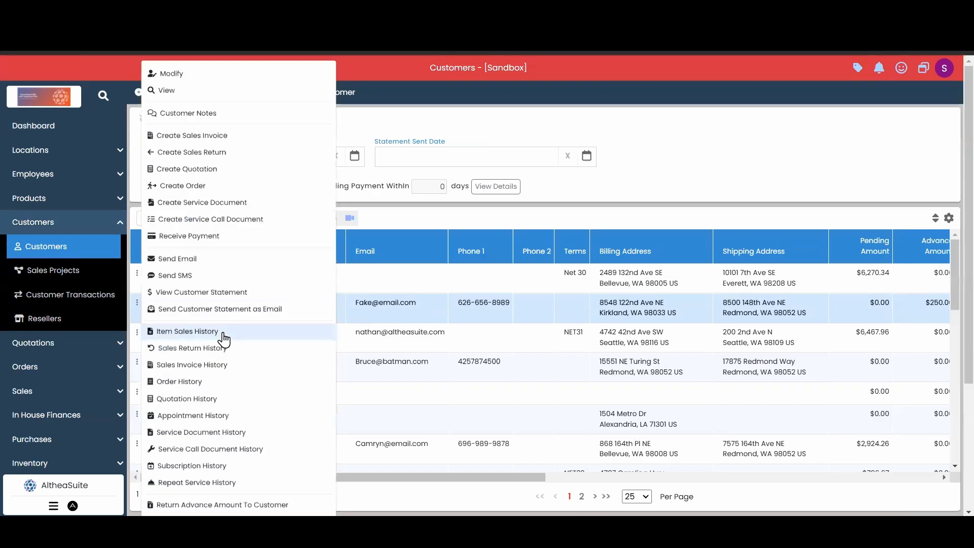
scroll(224, 355, "down", 5)
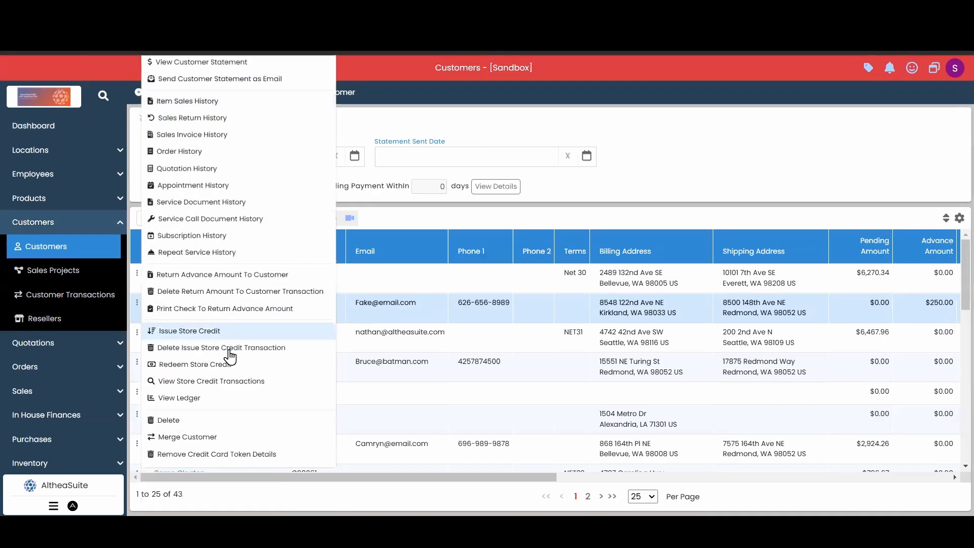
left_click(183, 404)
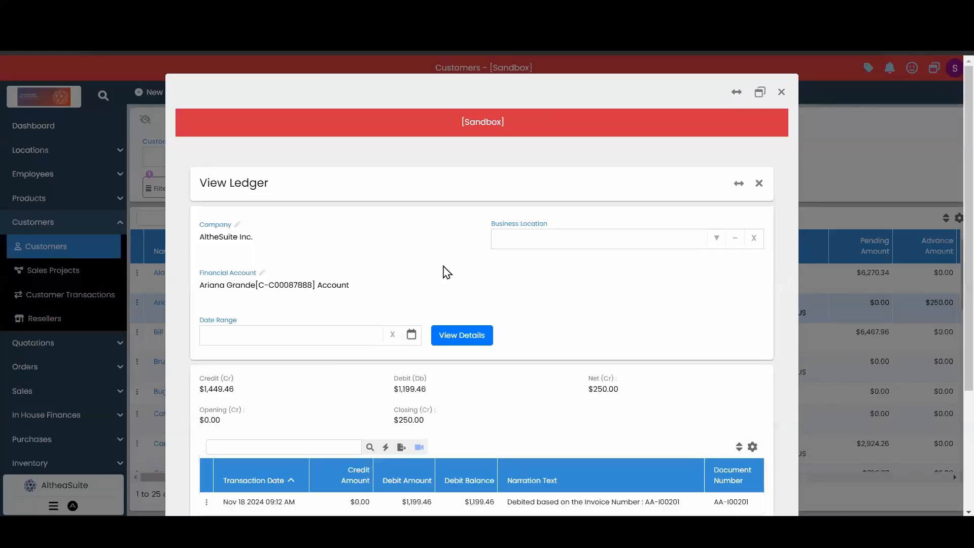
scroll(466, 272, "down", 3)
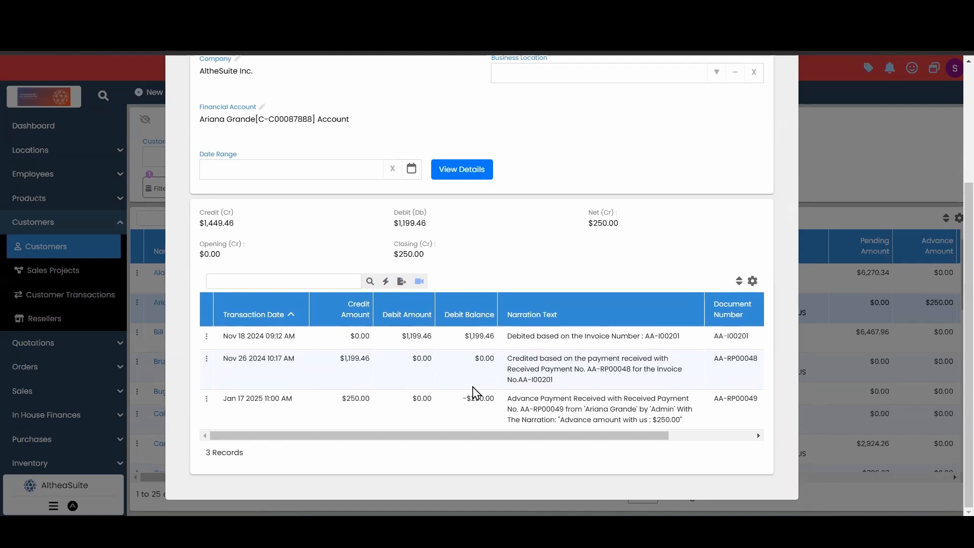
left_click(529, 410)
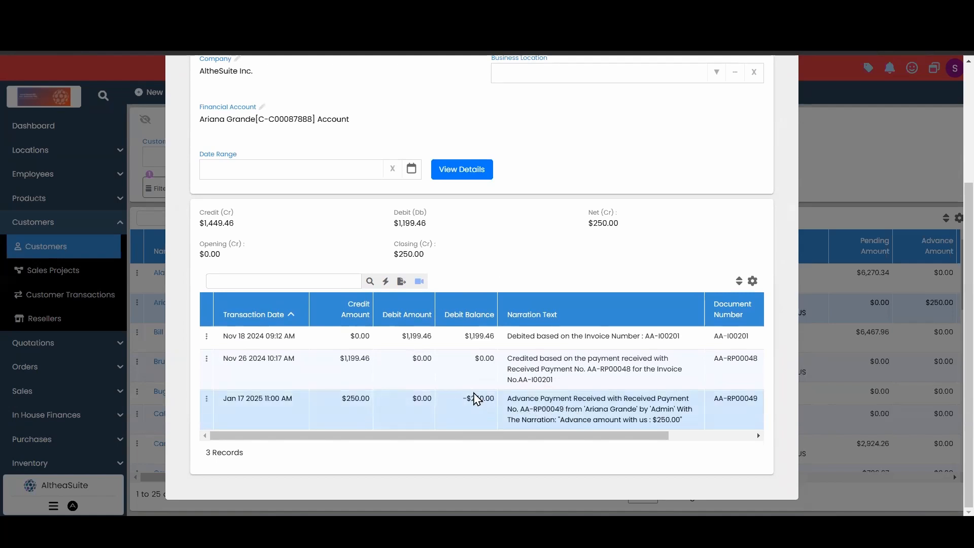
scroll(469, 398, "up", 3)
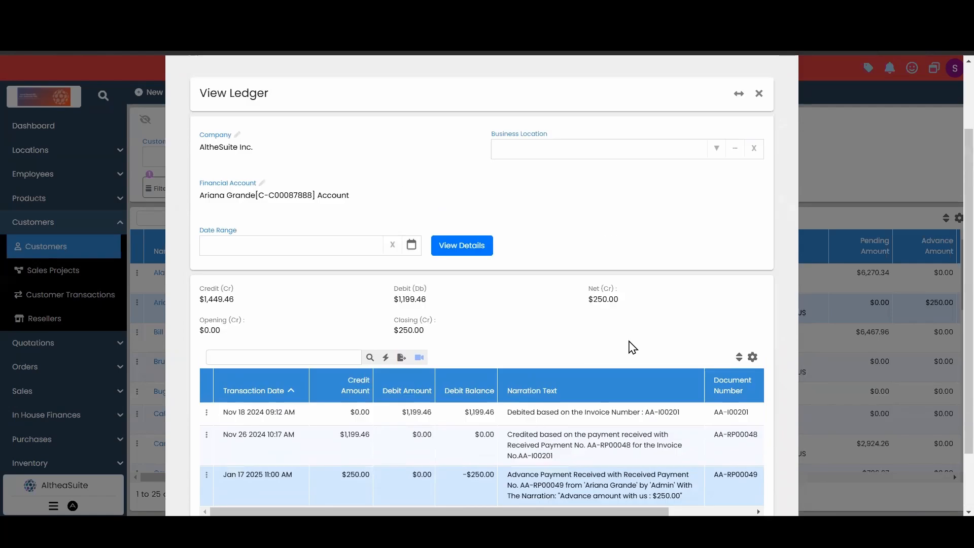
left_click(781, 60)
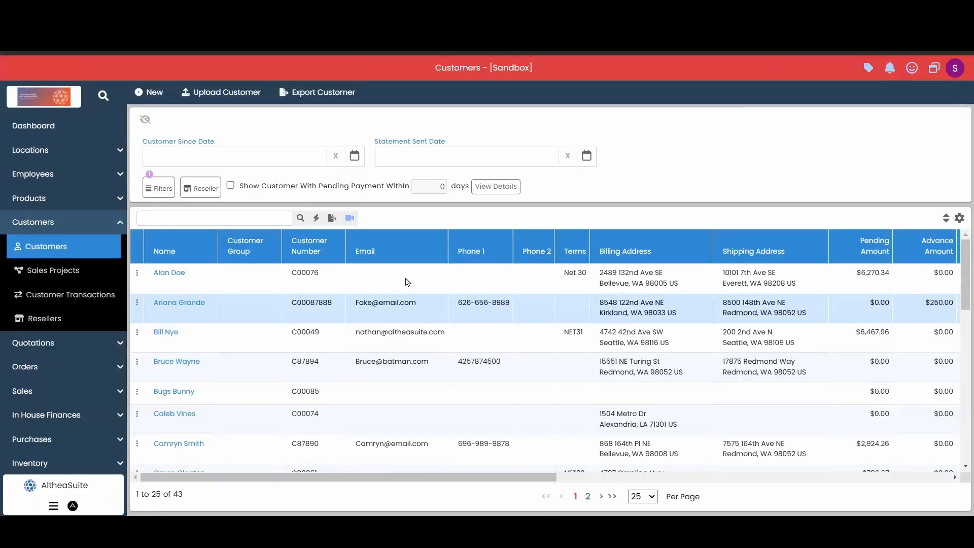
Check the selected customer's Advance Amount in the customer list
scroll(391, 345, "right", 5)
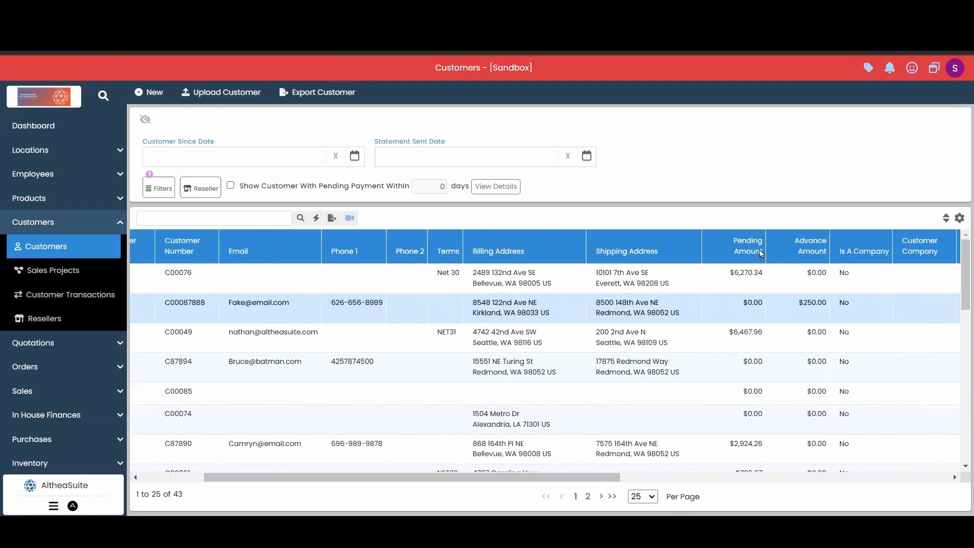
left_click_drag(798, 306, 829, 304)
left_click_drag(320, 477, 256, 477)
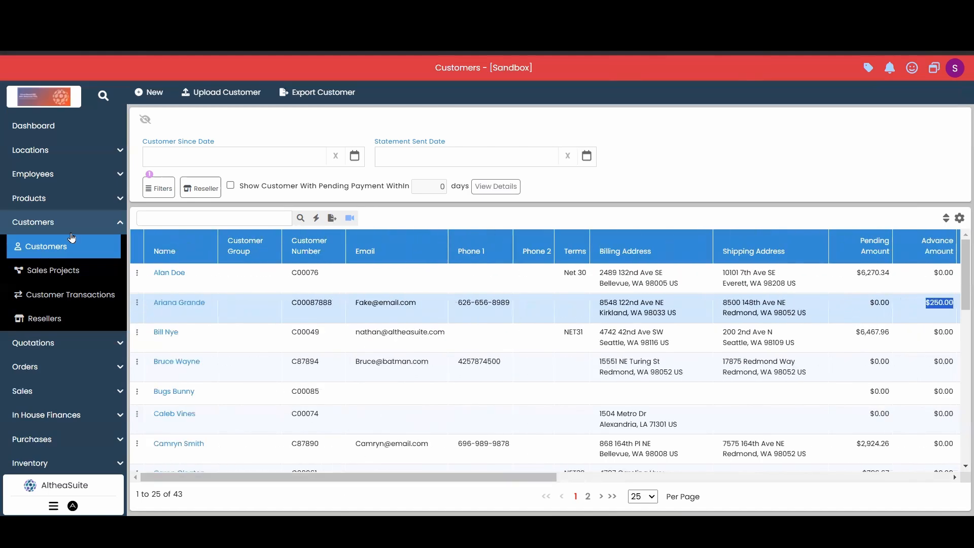
Start Return Advance Amount To Customer for the selected customer
left_click(137, 303)
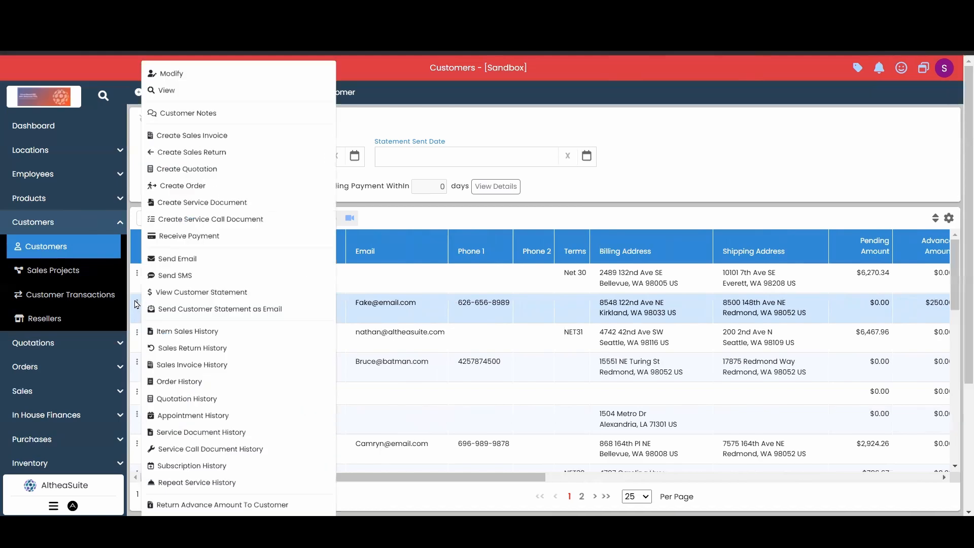
scroll(167, 330, "down", 5)
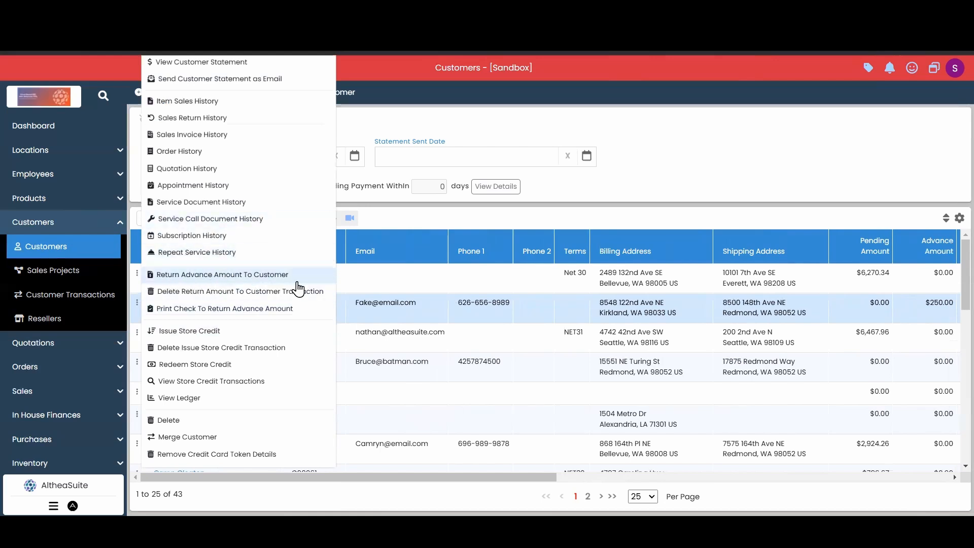
left_click(174, 277)
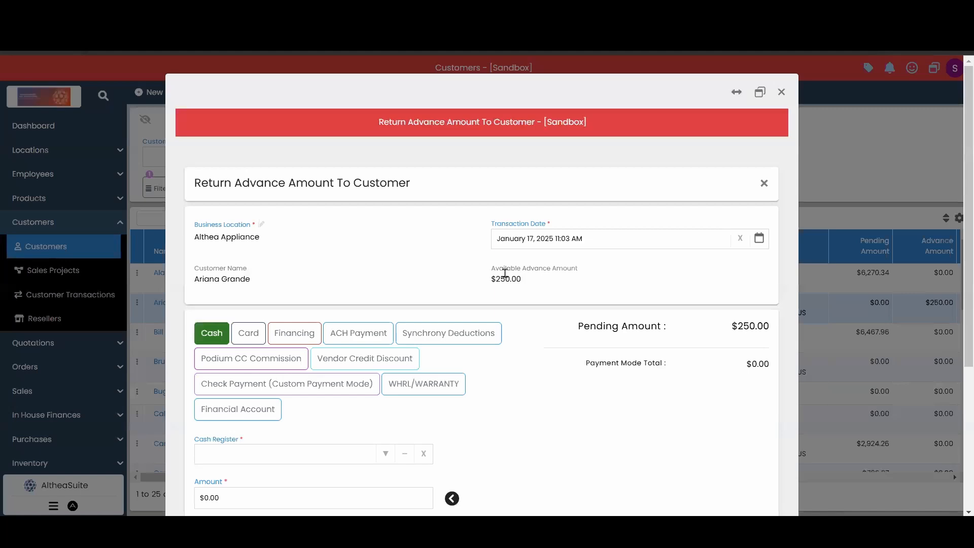
Allocate the full $250.00 return as Cash from the cash register 01 - Manager's Drawer
scroll(488, 264, "down", 3)
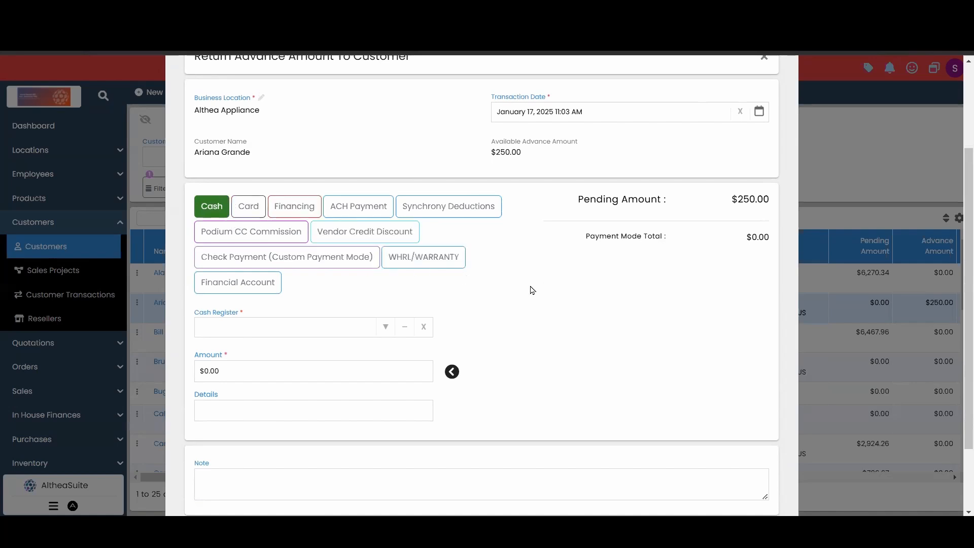
left_click(383, 327)
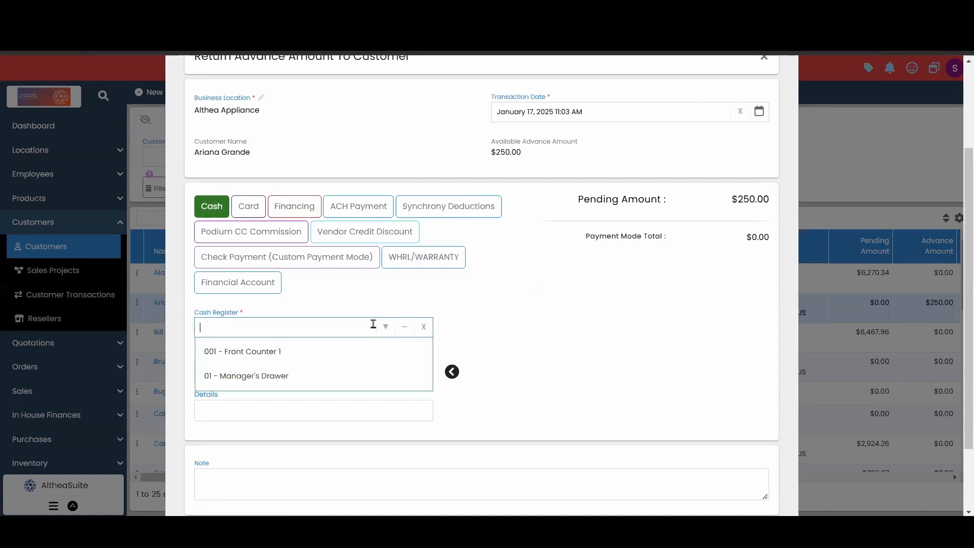
left_click(259, 376)
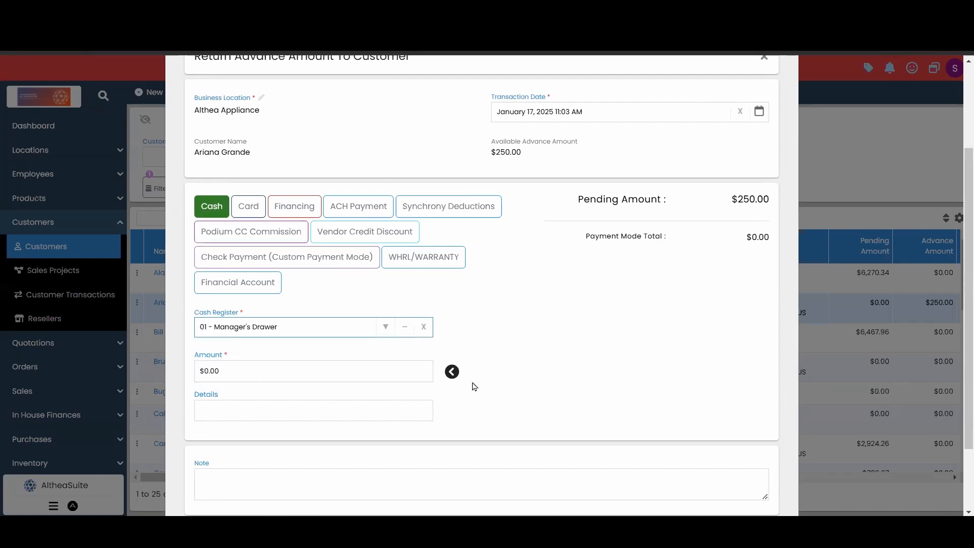
left_click(452, 371)
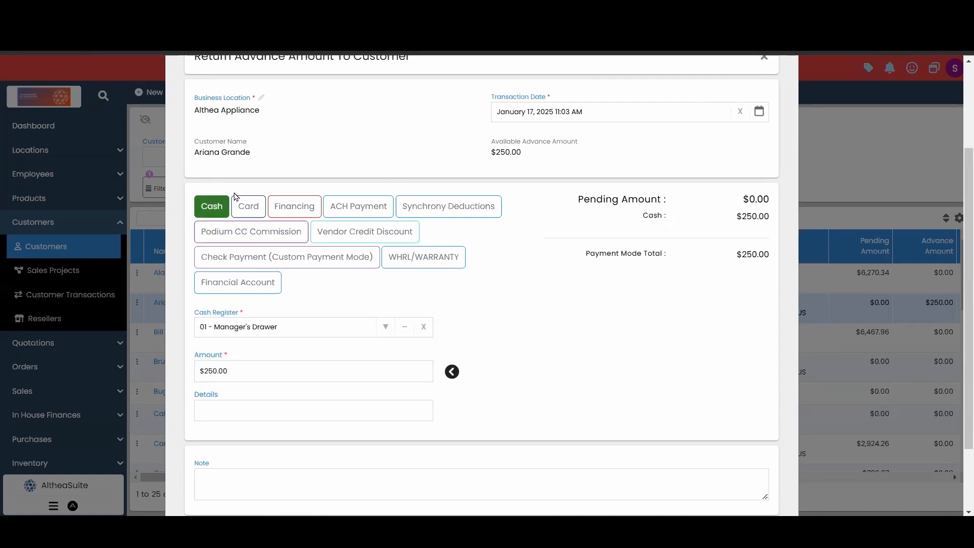
Clear the cash return amount and the selected cash register
left_click(256, 377)
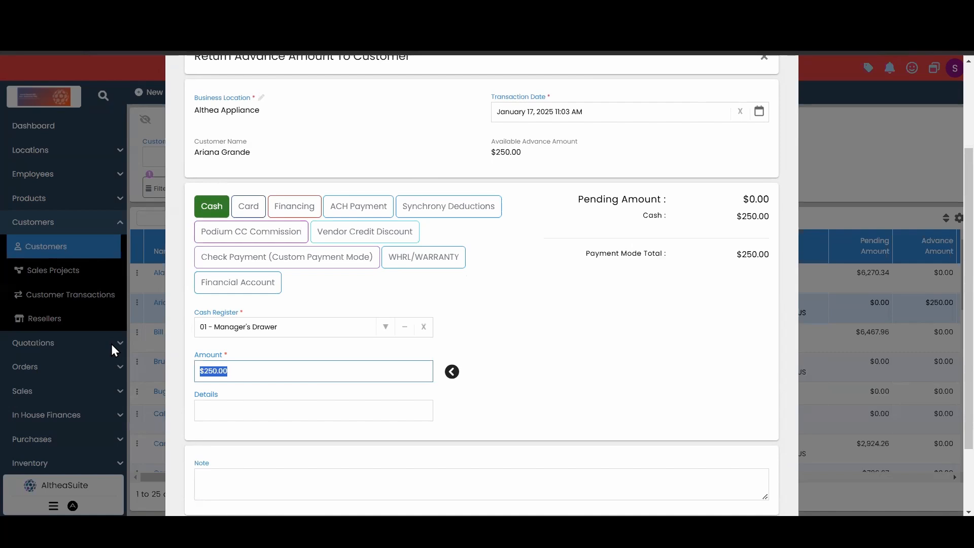
key("BackSpace")
left_click(425, 328)
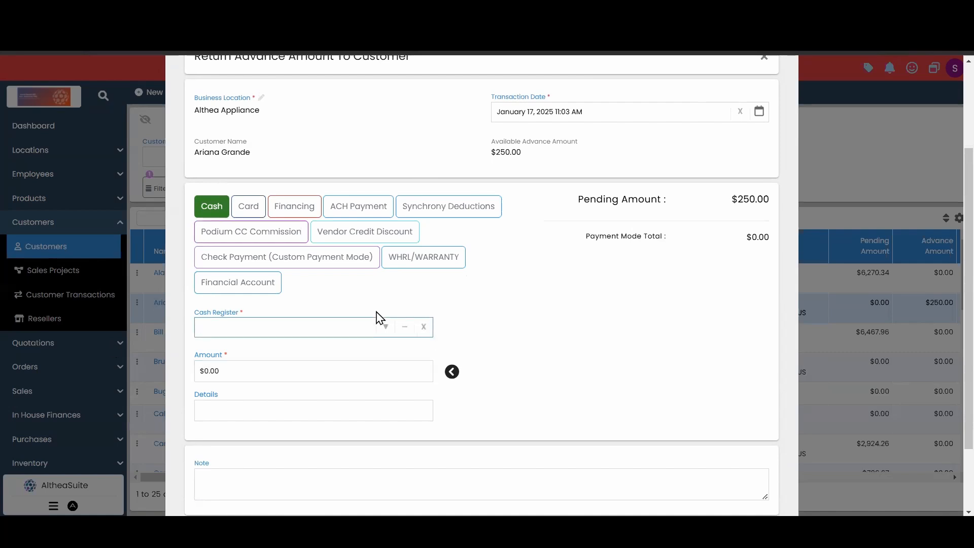
Switch the payment mode to Card and look for credit card transactions available to refund
left_click(243, 204)
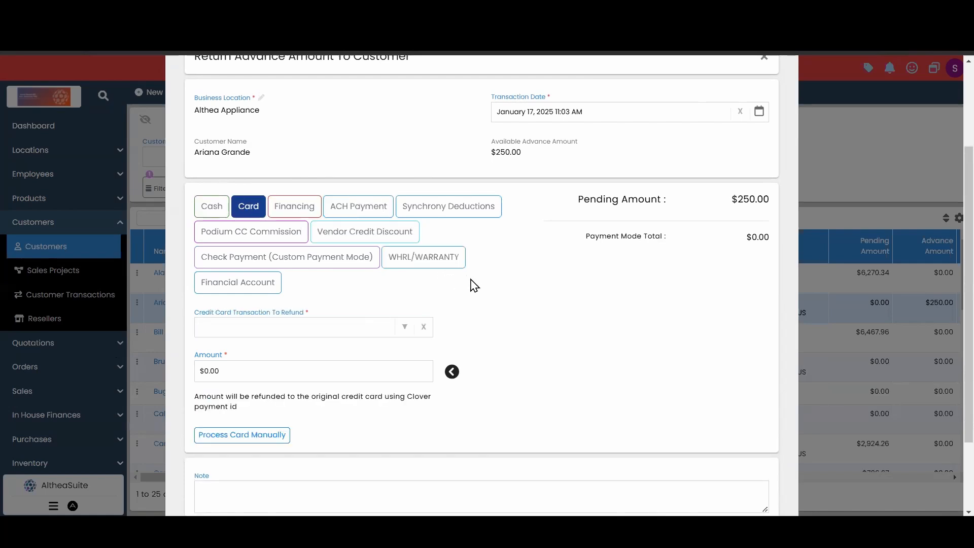
left_click(404, 331)
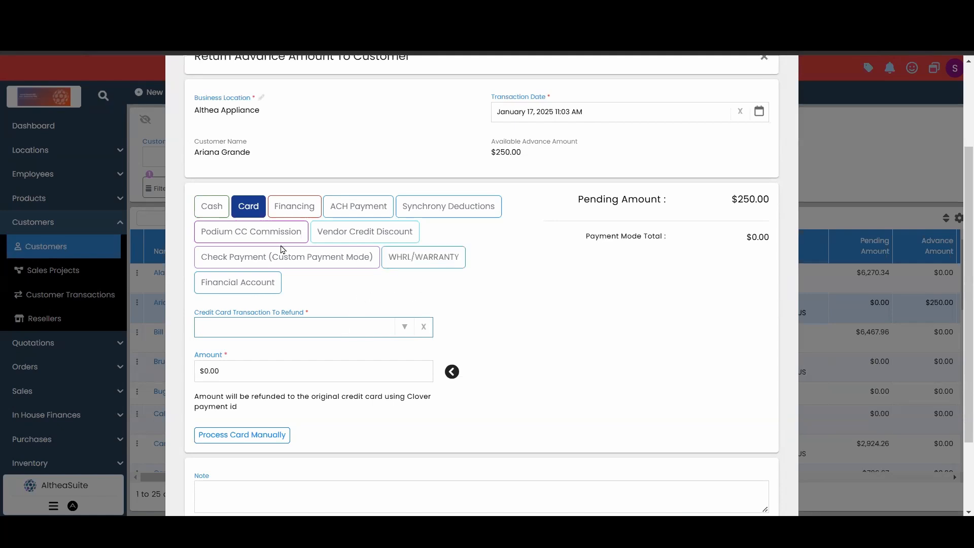
Allocate the full $250.00 return to Check Payment (Custom Payment Mode) with CHECK# 1243 as the details
left_click(248, 259)
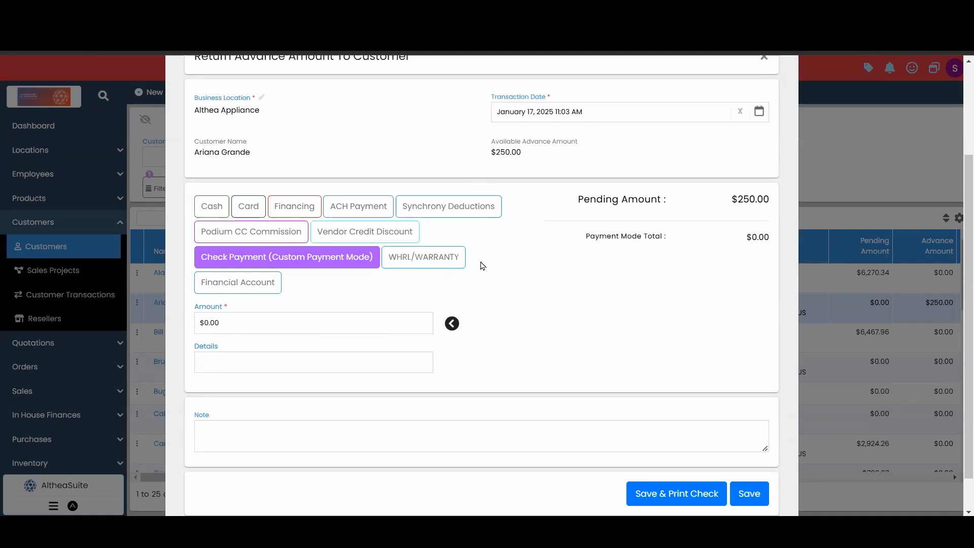
left_click(451, 325)
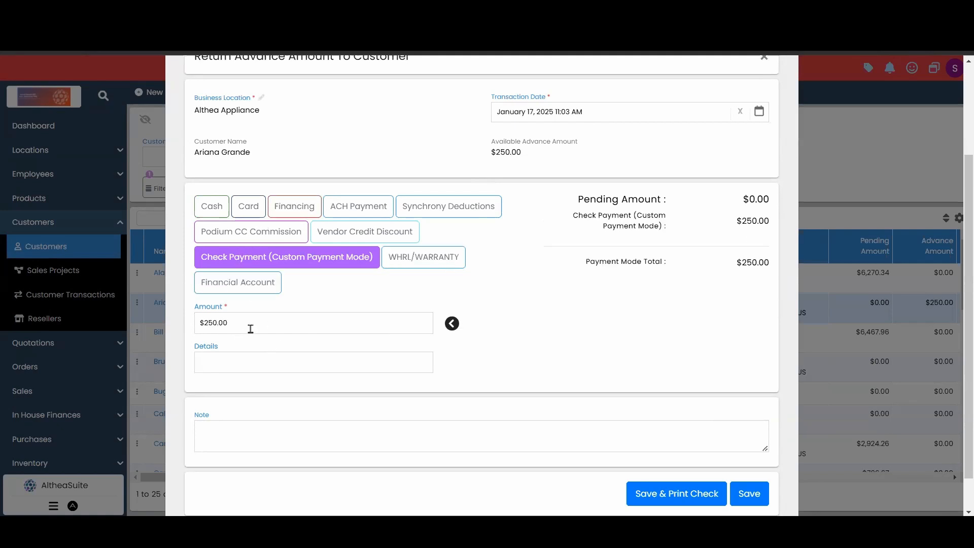
left_click(311, 367)
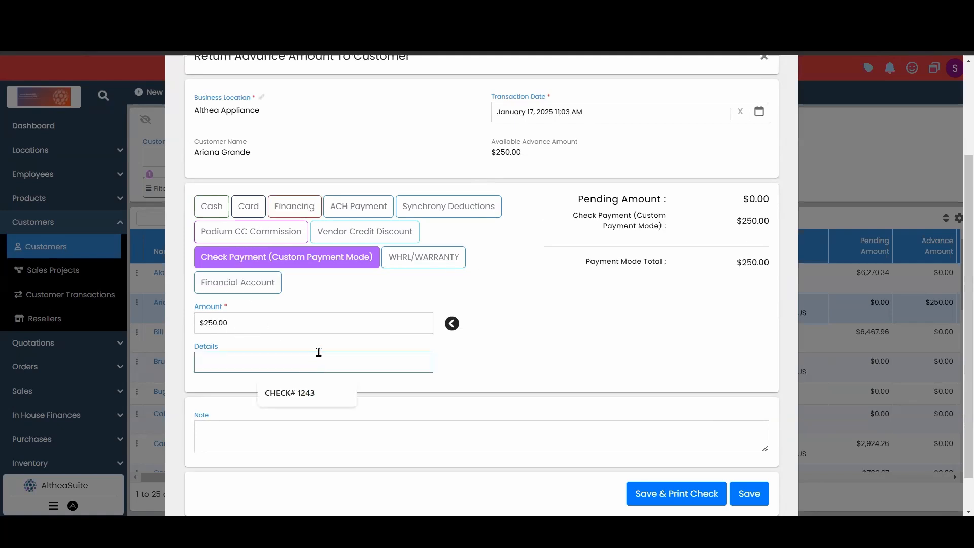
left_click(293, 394)
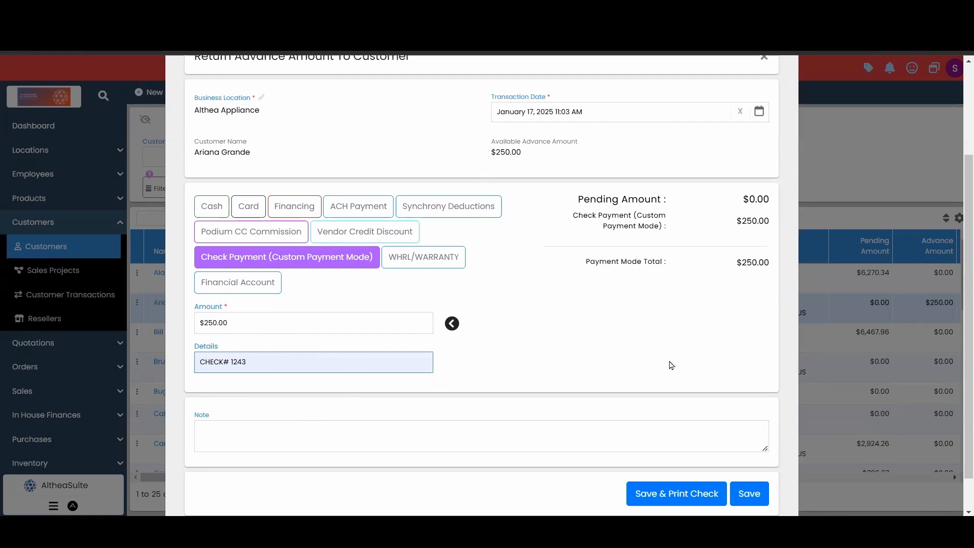
left_click(599, 307)
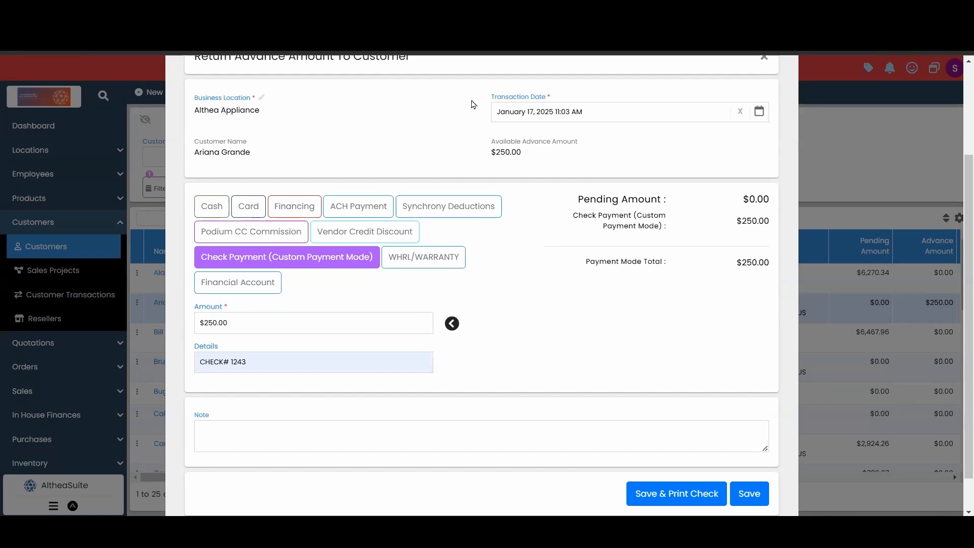
Look at the calendar and time options for the transaction date, then close them without choosing another date
scroll(471, 104, "up", 2)
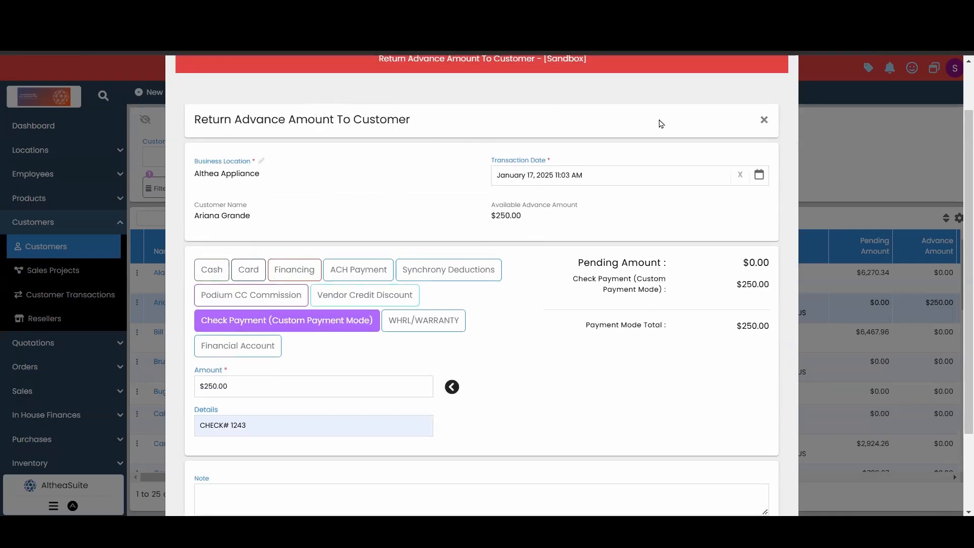
left_click(759, 176)
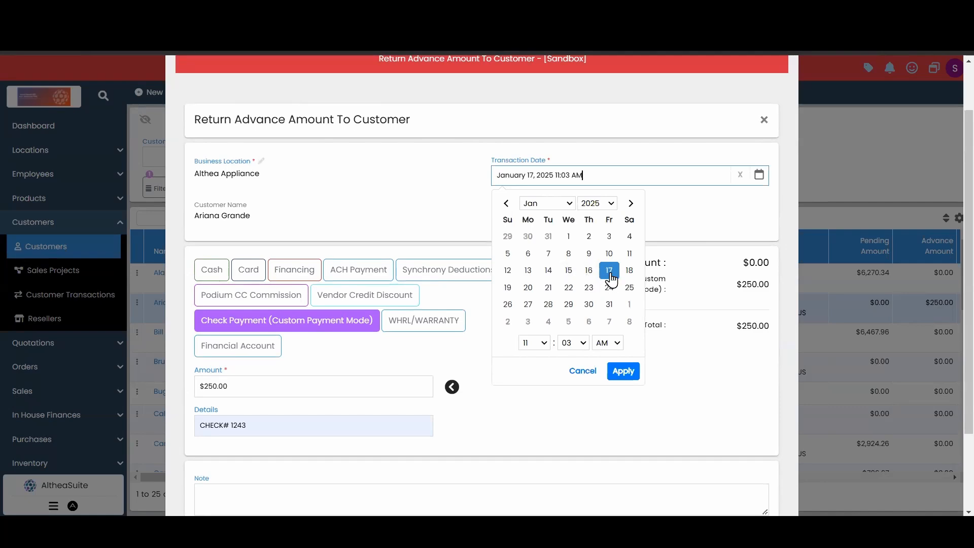
left_click(695, 217)
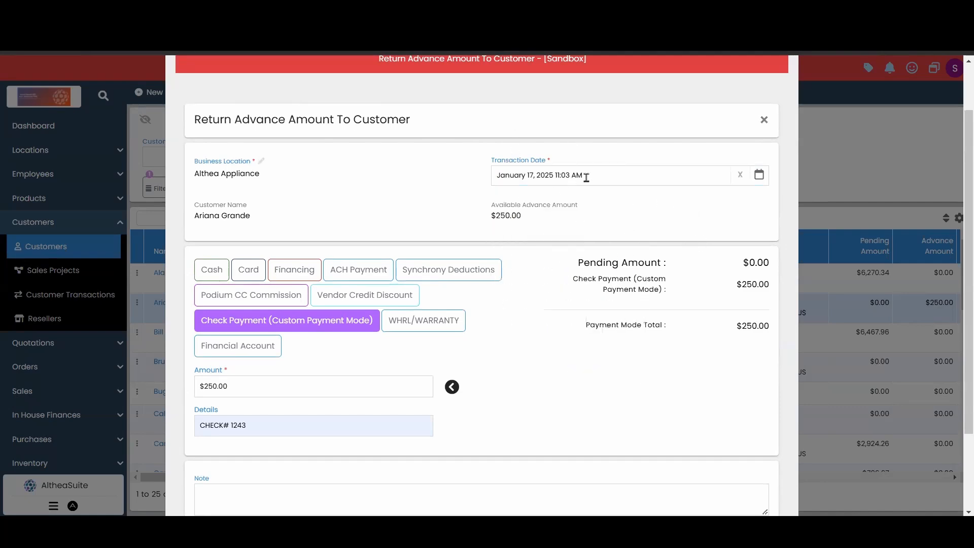
Save the advance return to the customer without printing a check
scroll(573, 173, "down", 3)
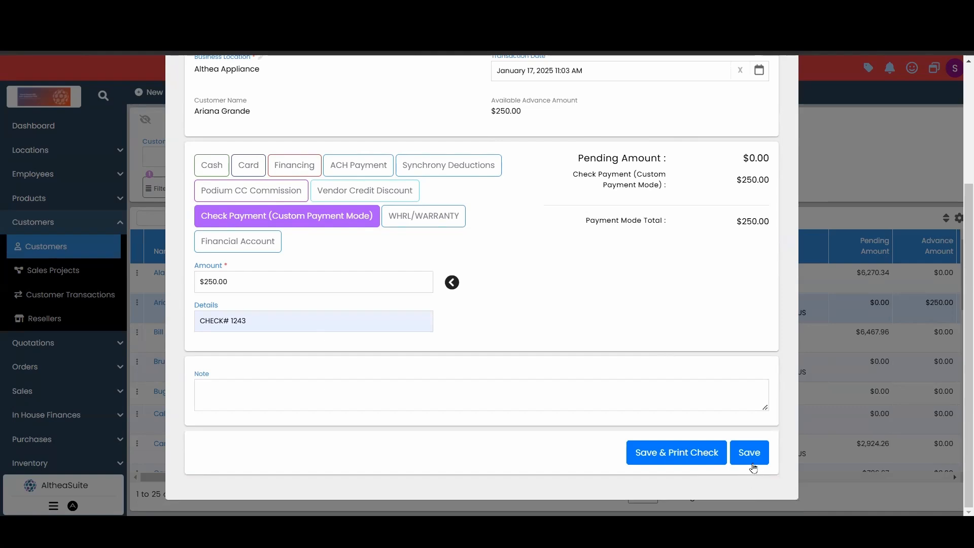
left_click(751, 453)
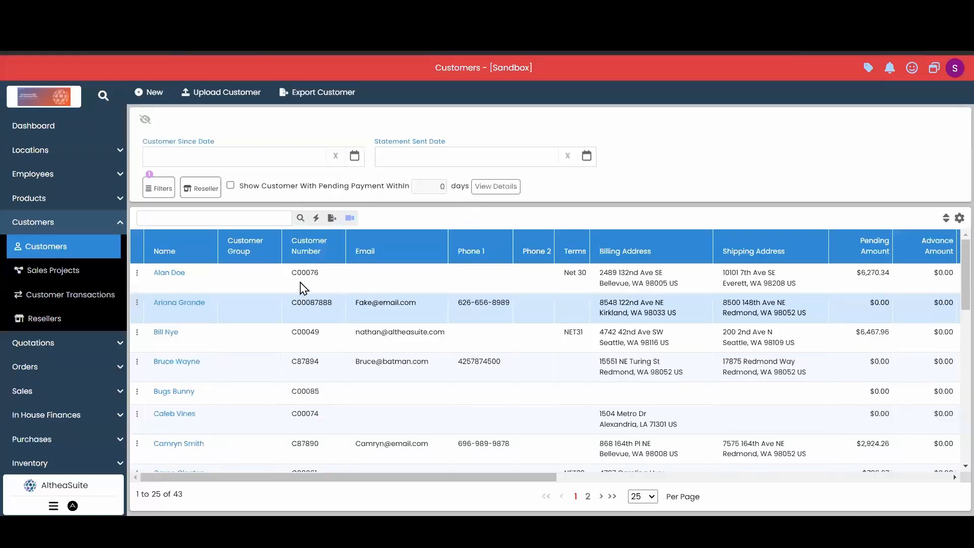
Verify the customer's Advance Amount in the customer list after the return
scroll(299, 286, "right", 5)
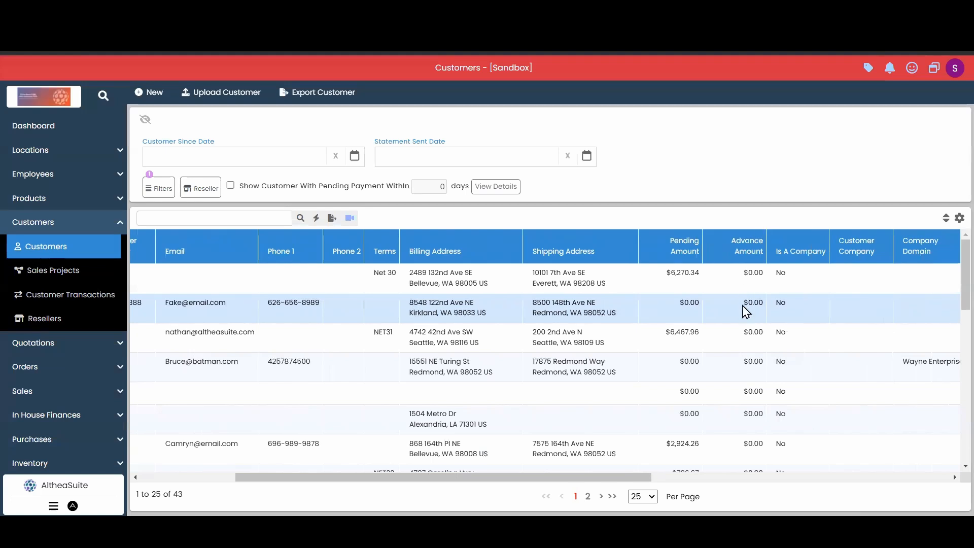
left_click_drag(742, 307, 765, 308)
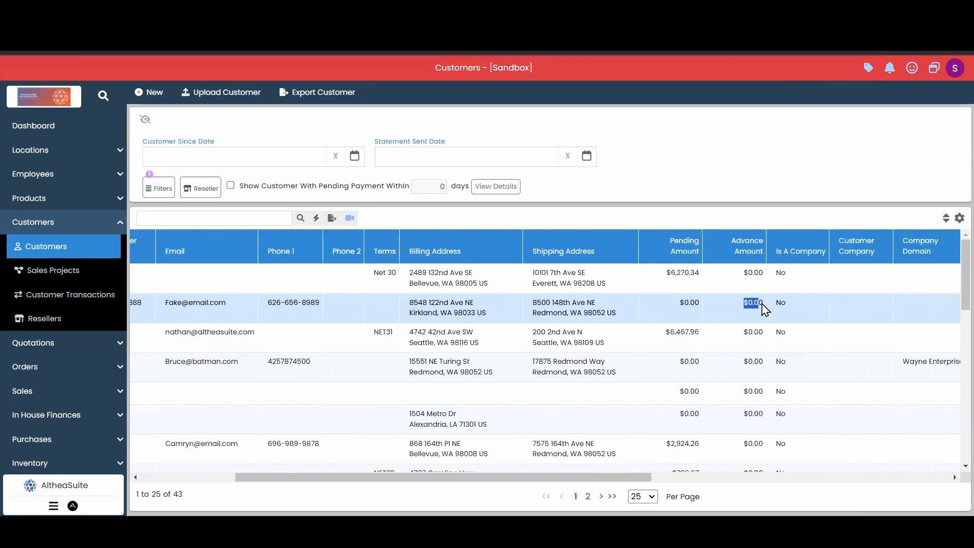
left_click(733, 309)
scroll(742, 309, "left", 4)
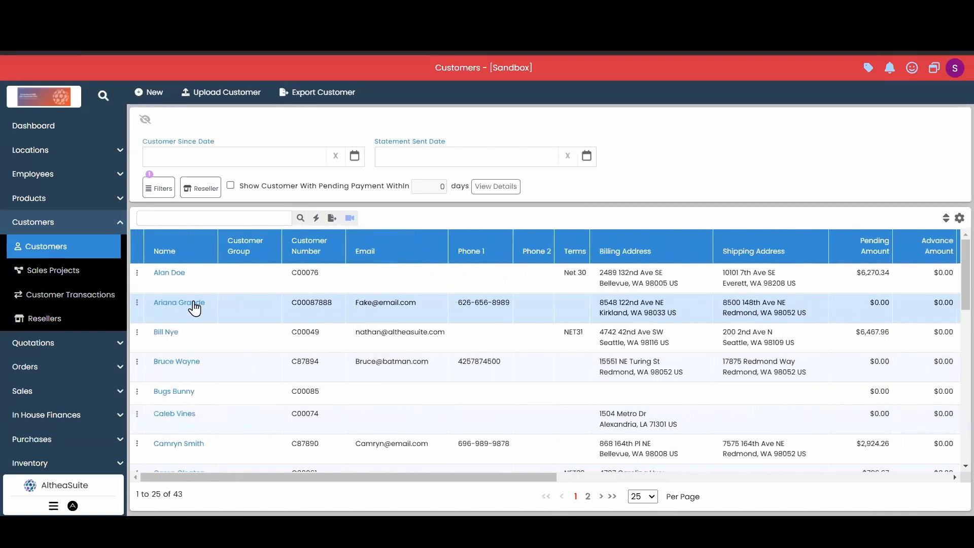
View the ledger of the customer whose advance was returned and examine its transaction records
left_click(137, 303)
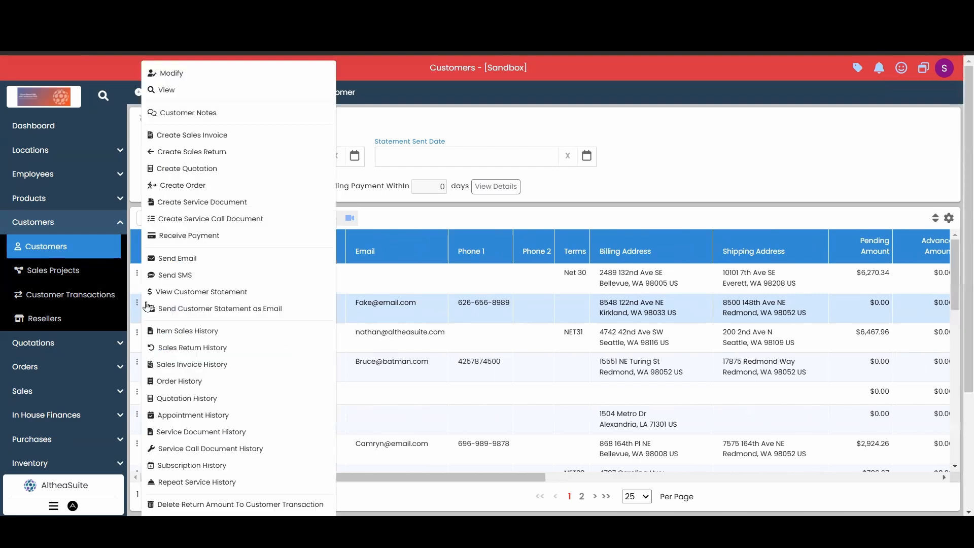
scroll(234, 456, "down", 4)
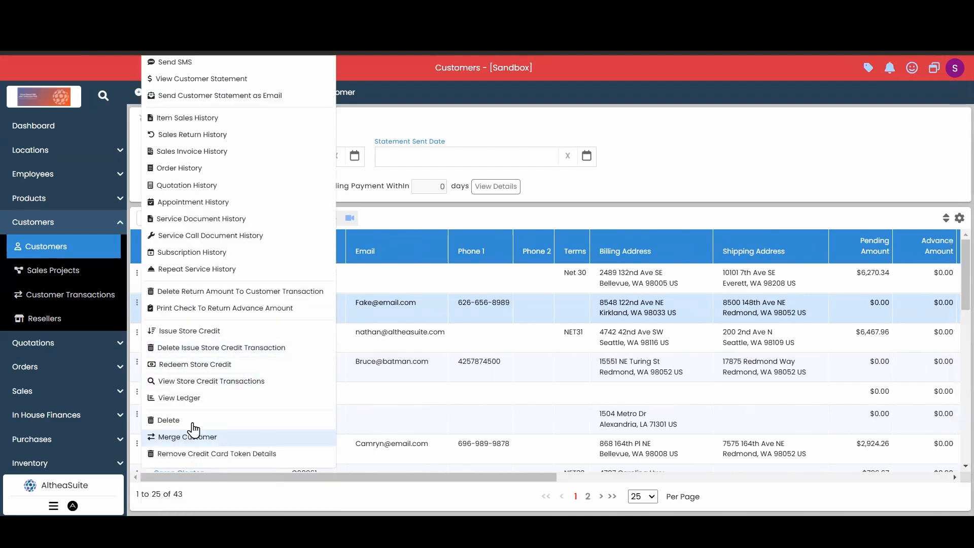
left_click(200, 399)
scroll(455, 315, "down", 4)
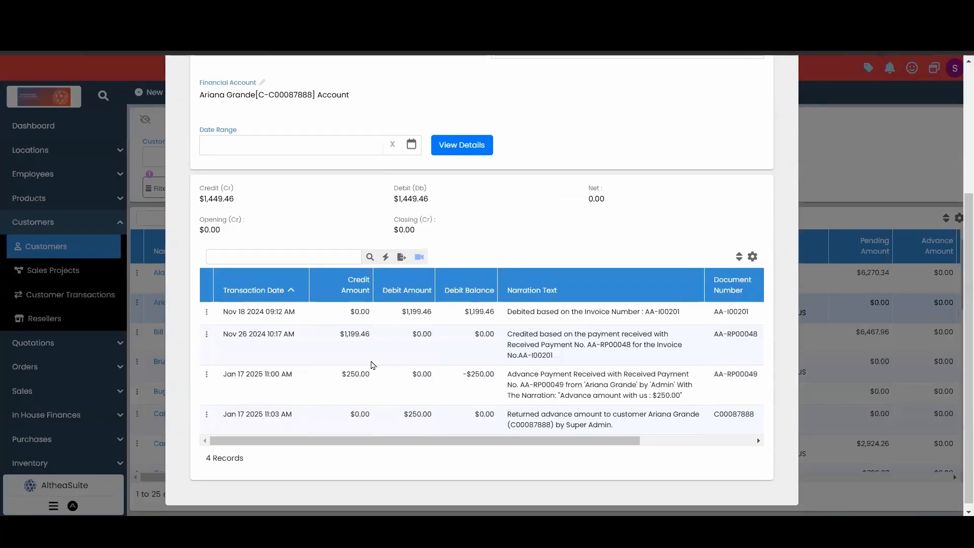
Compare the ledger's Credit (Cr) and Debit (Db) totals, then close the ledger
left_click_drag(236, 199, 200, 199)
left_click_drag(393, 199, 429, 199)
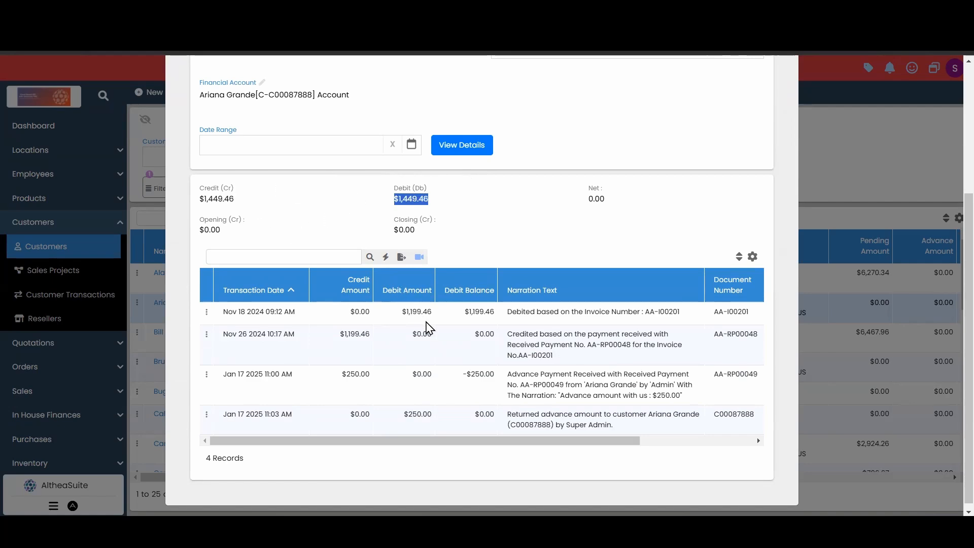
scroll(613, 213, "up", 5)
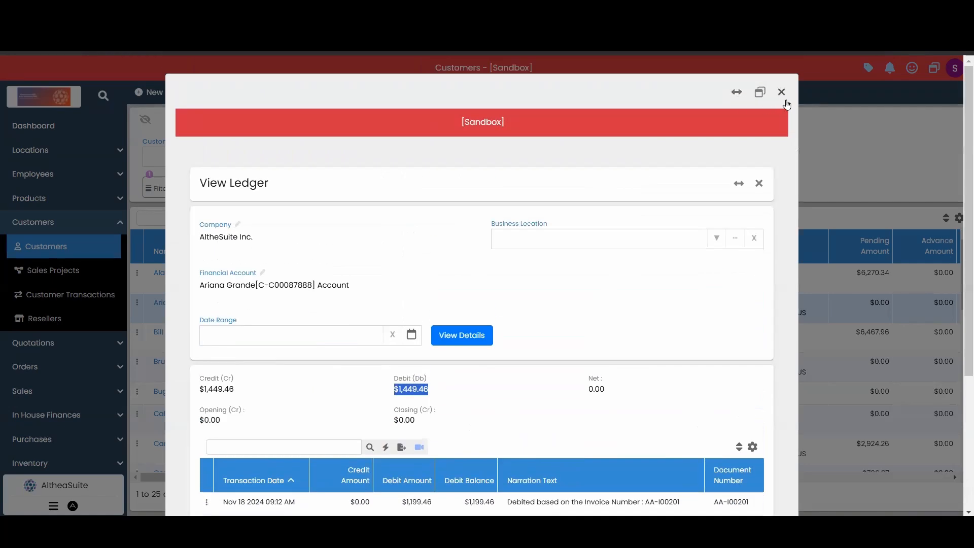
left_click(782, 96)
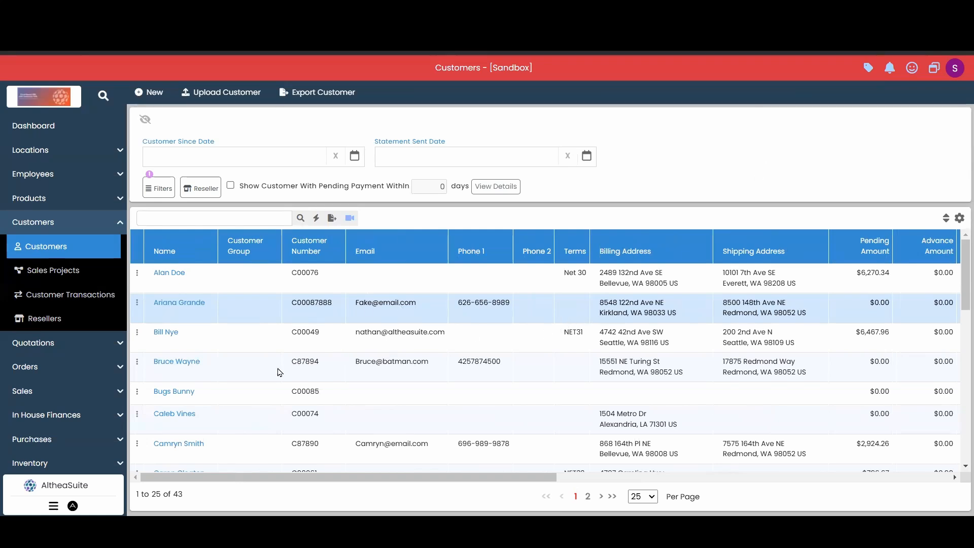
Find the Print Check To Return Advance Amount action for the same customer, then dismiss the actions without choosing one
left_click(137, 304)
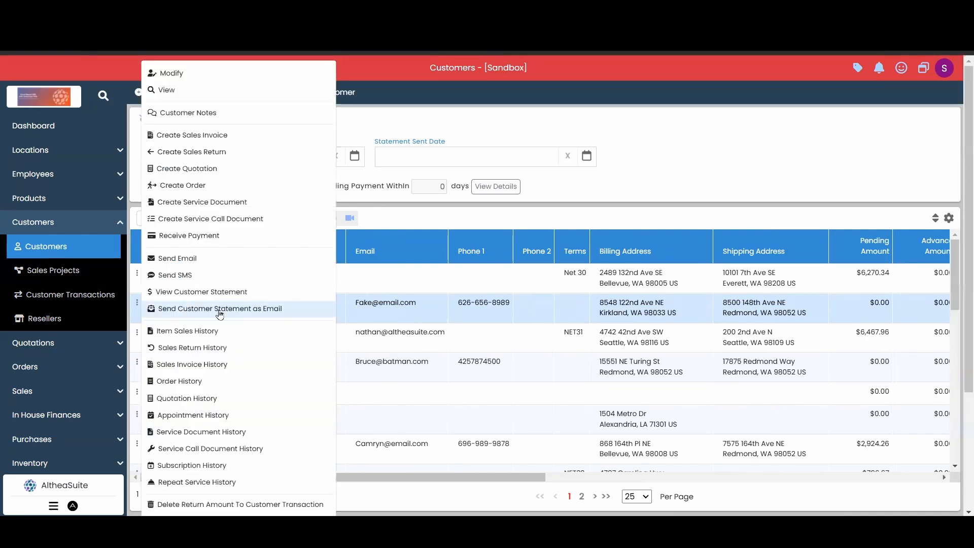
scroll(220, 314, "down", 4)
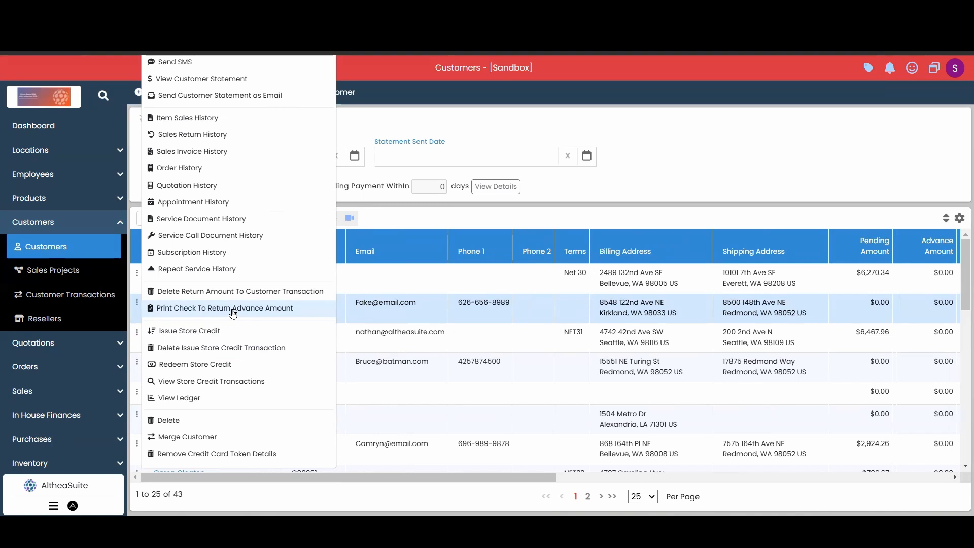
left_click(500, 221)
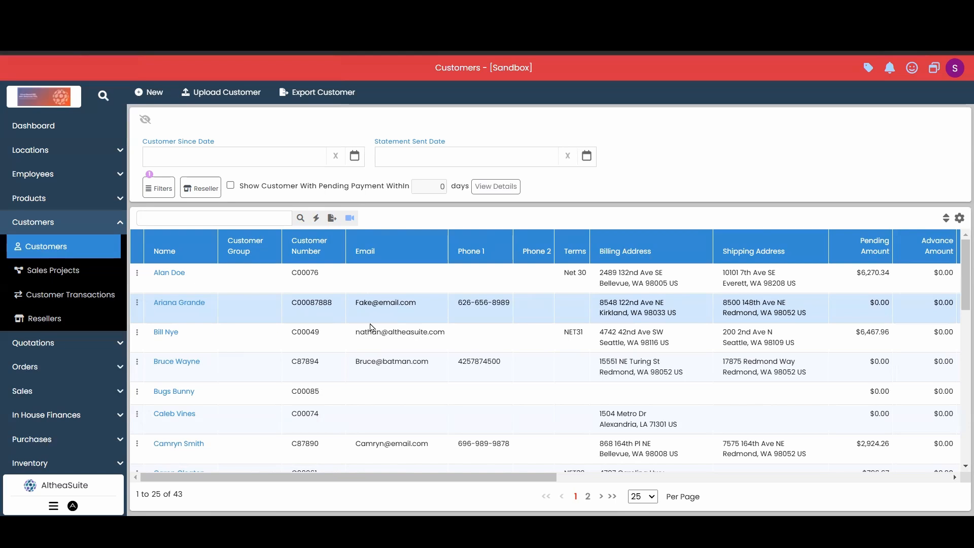
Leave the customer list and return to the Dashboard
left_click(104, 223)
left_click(84, 131)
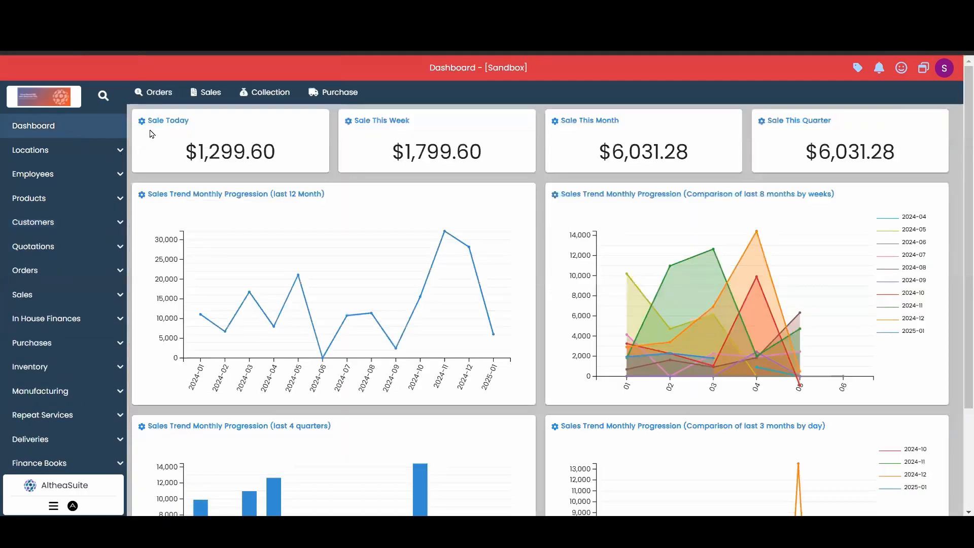